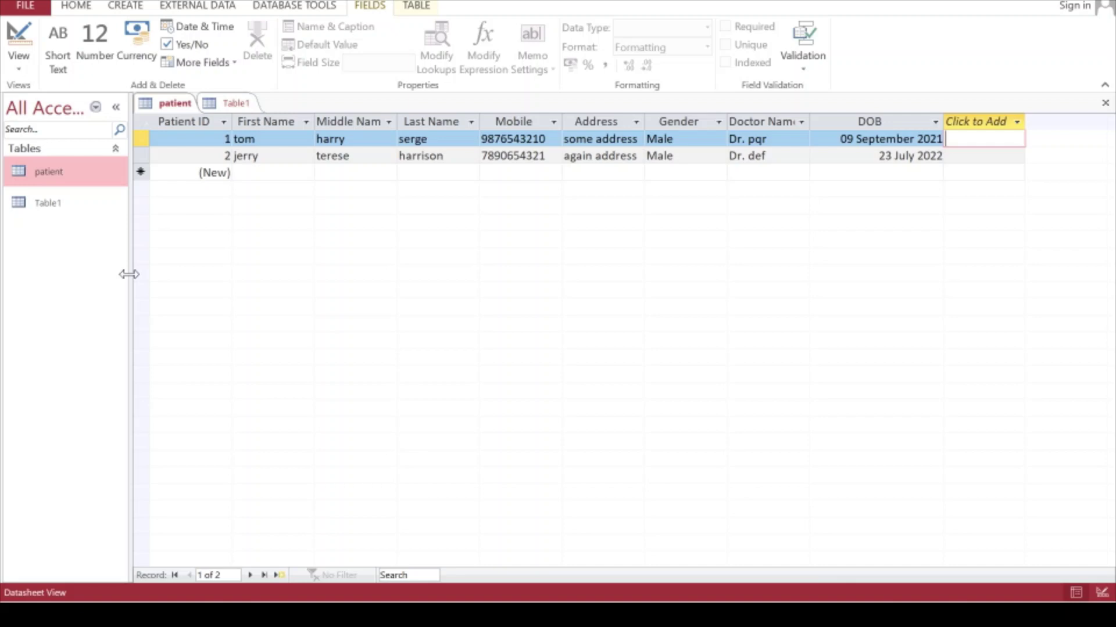
Launch the Form Wizard from the Create commands and reposition its dialog
{"action": "left_click_drag", "start_coordinate": [129, 275], "coordinate": [211, 281]}
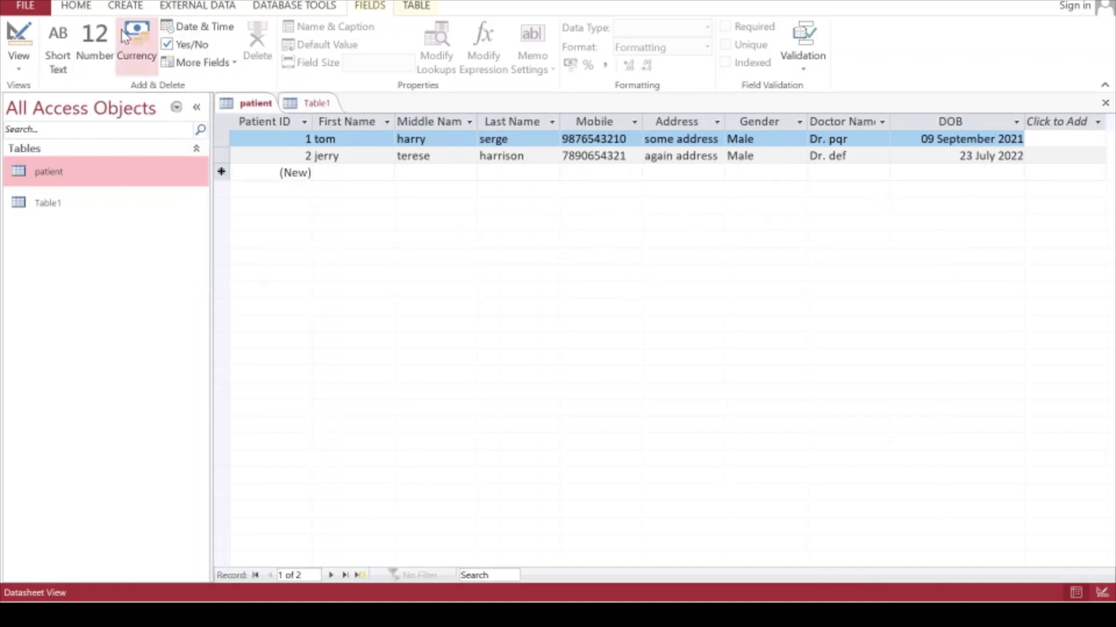
{"action": "left_click", "coordinate": [125, 6]}
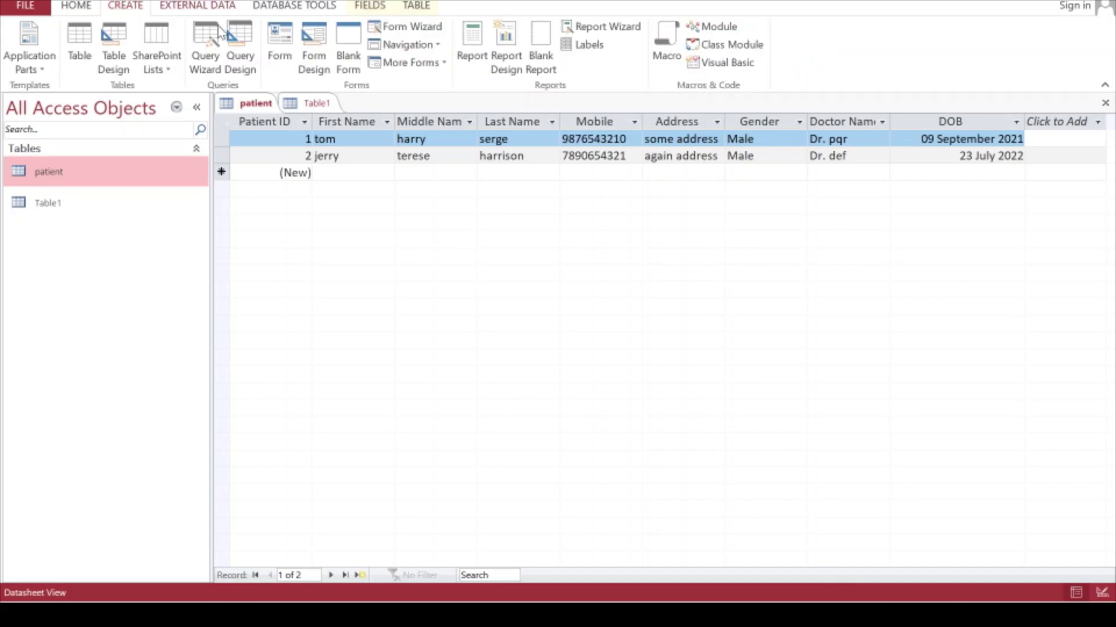
{"action": "left_click", "coordinate": [407, 28]}
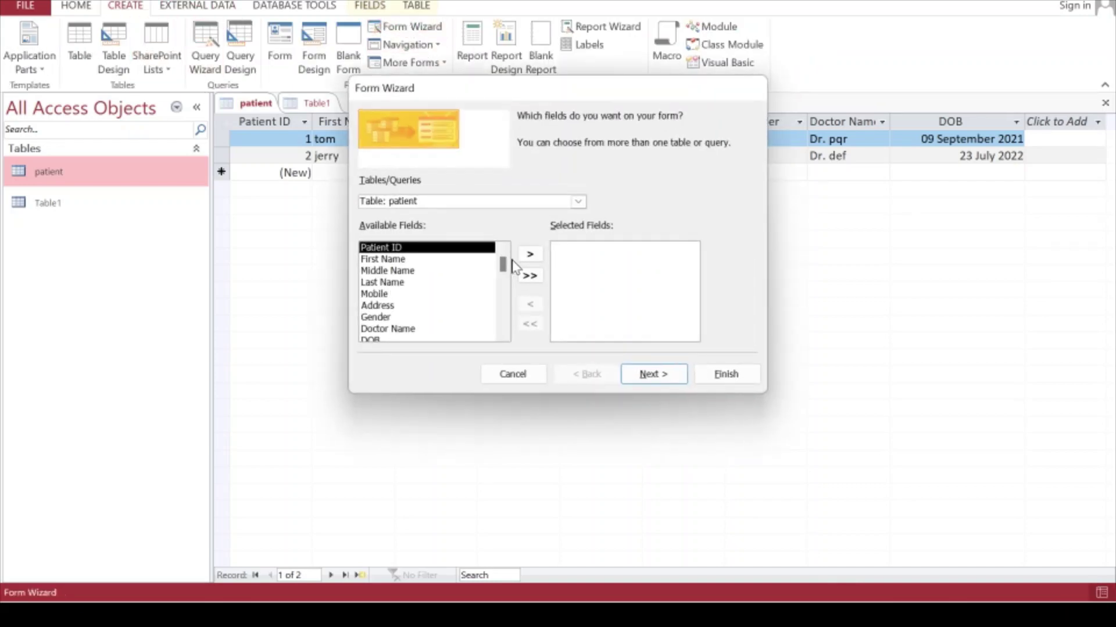
{"action": "left_click_drag", "start_coordinate": [534, 93], "coordinate": [419, 70]}
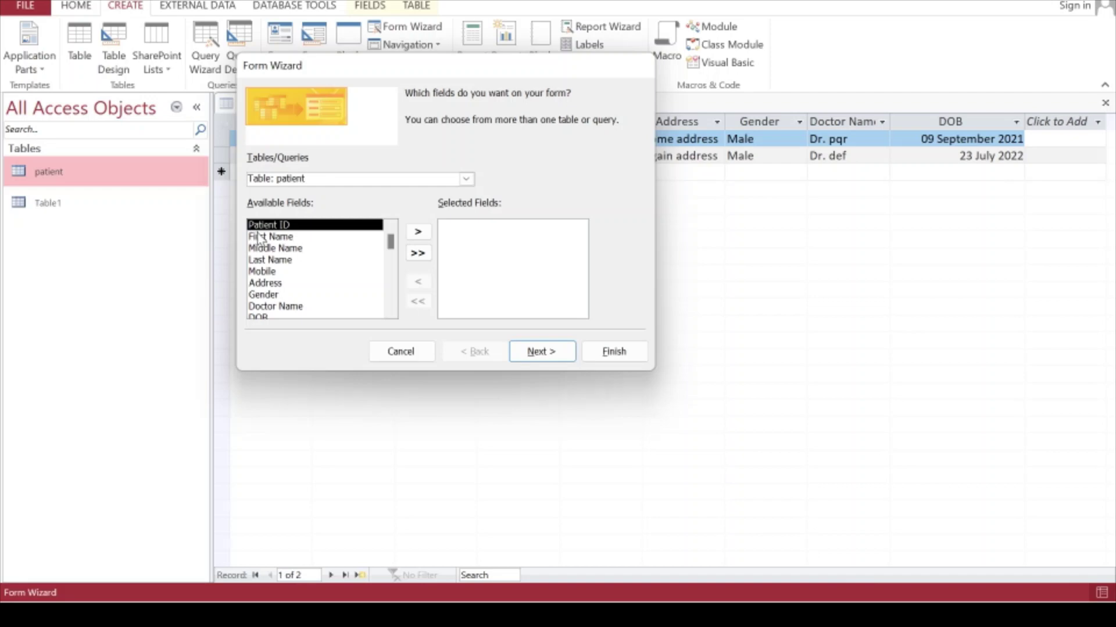
Add First Name, Middle Name, Last Name and further fields one at a time
{"action": "left_click", "coordinate": [258, 239]}
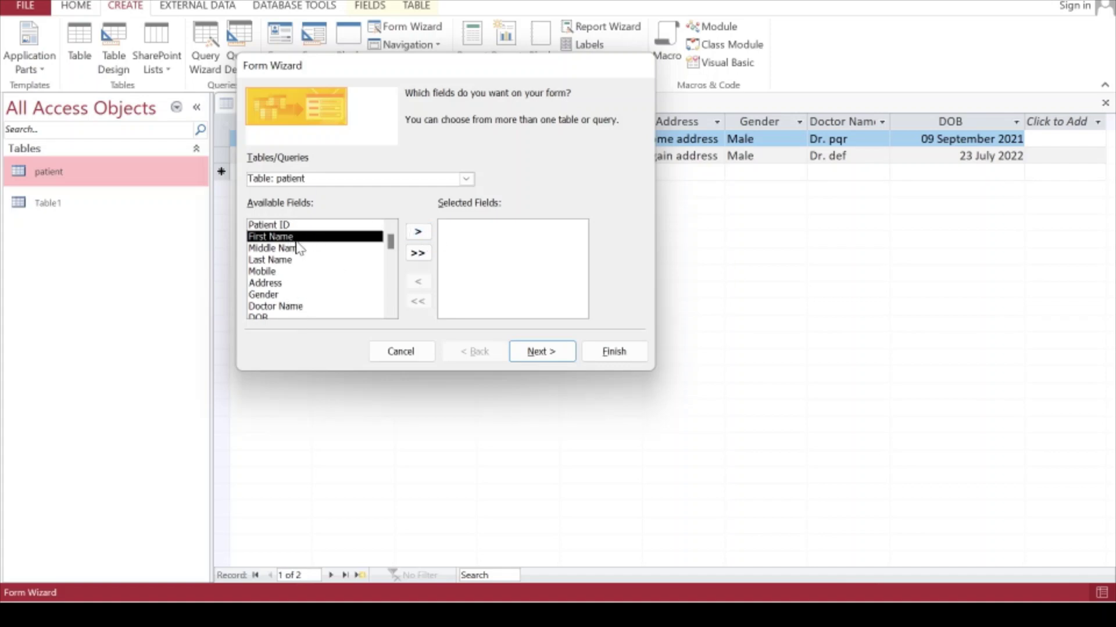
{"action": "left_click", "coordinate": [419, 234]}
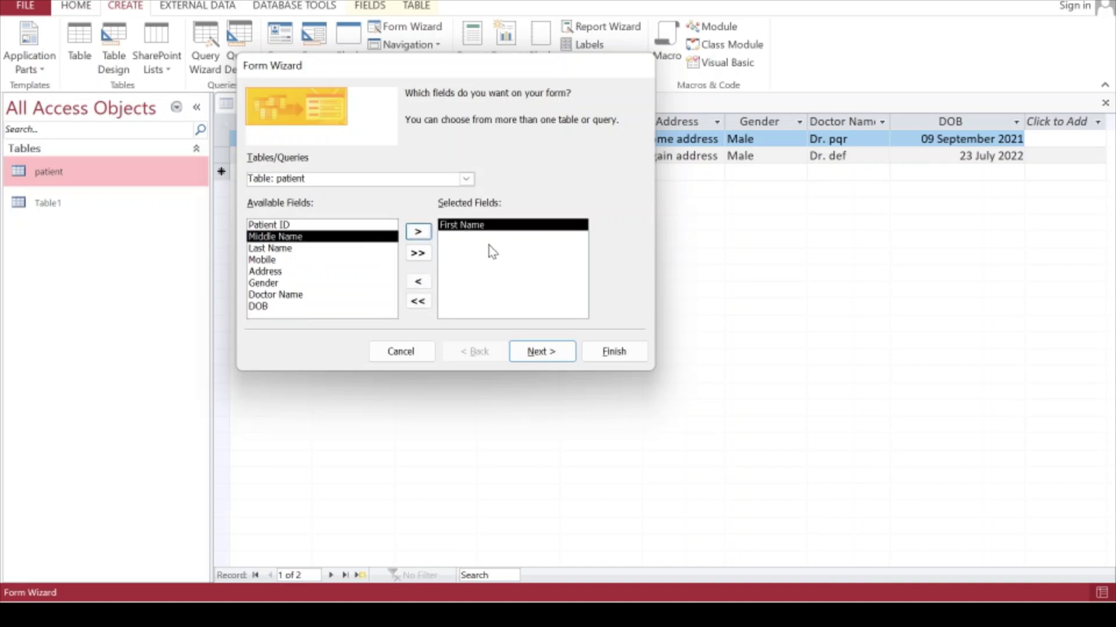
{"action": "left_click", "coordinate": [418, 235]}
{"action": "left_click", "coordinate": [418, 235]}
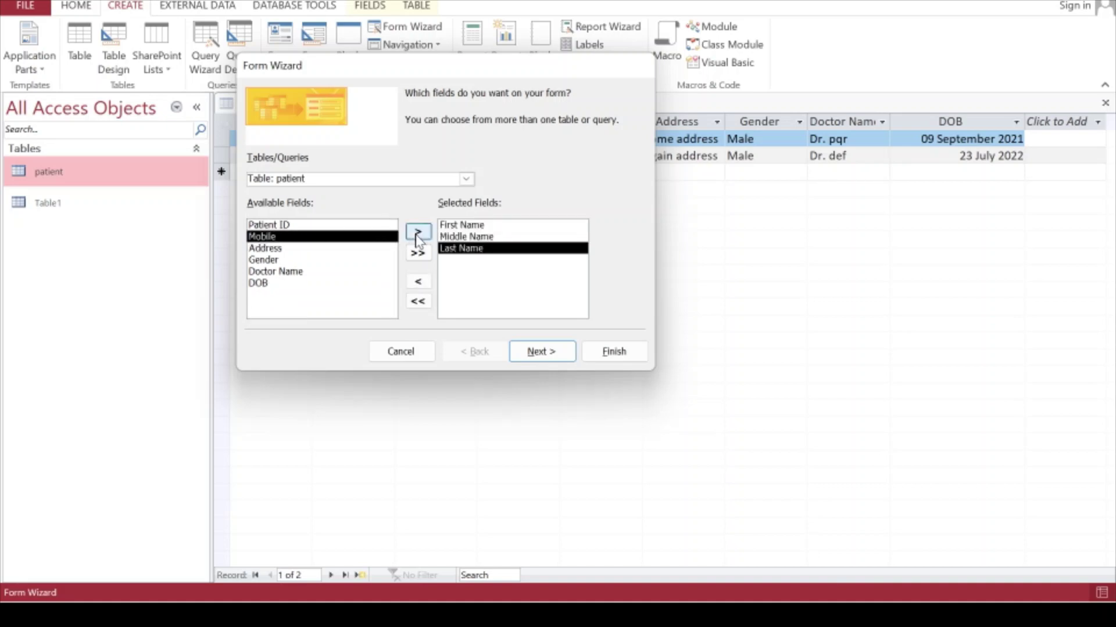
{"action": "left_click", "coordinate": [418, 235]}
{"action": "left_click", "coordinate": [418, 235]}
{"action": "left_click", "coordinate": [418, 234]}
{"action": "left_click", "coordinate": [418, 235]}
{"action": "left_click", "coordinate": [418, 235]}
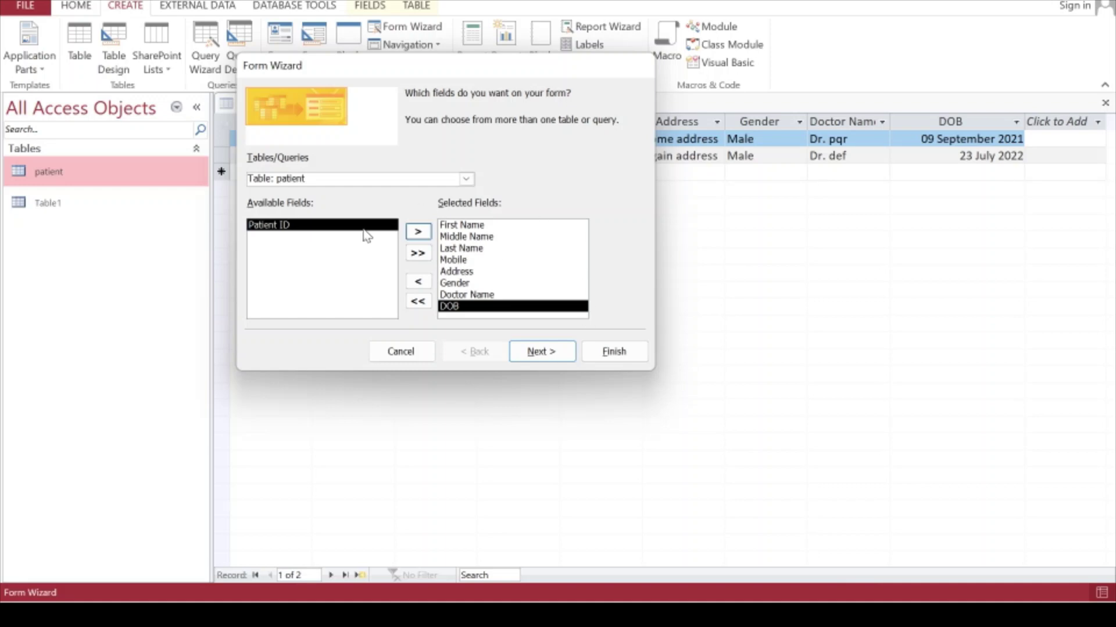
Clear the selection, add all patient fields at once, then remove Patient ID
{"action": "left_click", "coordinate": [418, 301]}
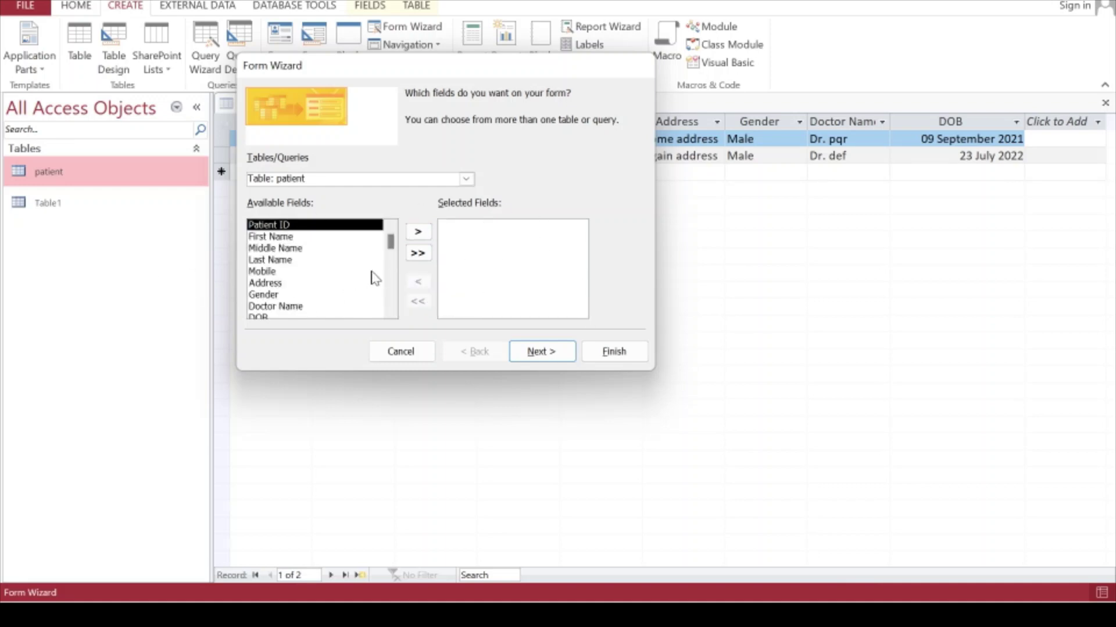
{"action": "left_click", "coordinate": [418, 253]}
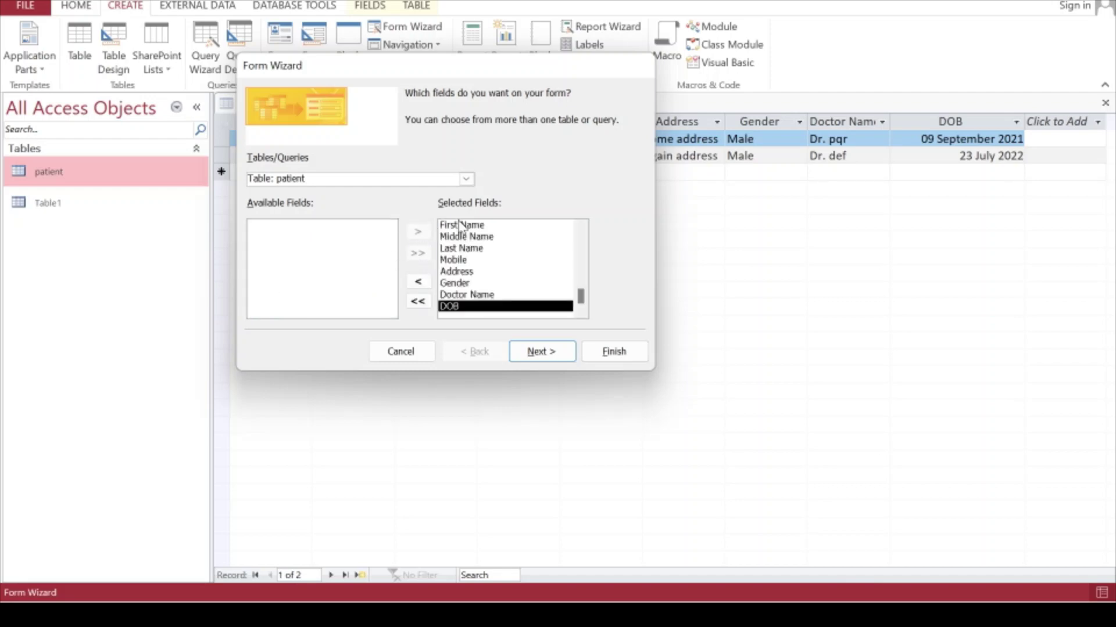
{"action": "left_click_drag", "start_coordinate": [581, 299], "coordinate": [580, 241]}
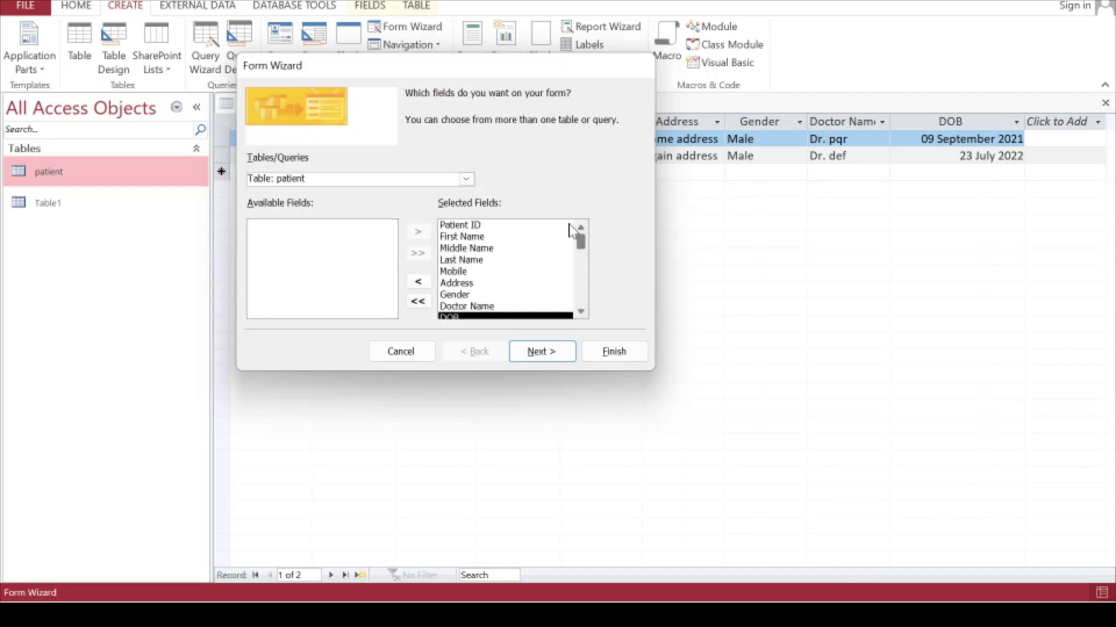
{"action": "left_click", "coordinate": [473, 226]}
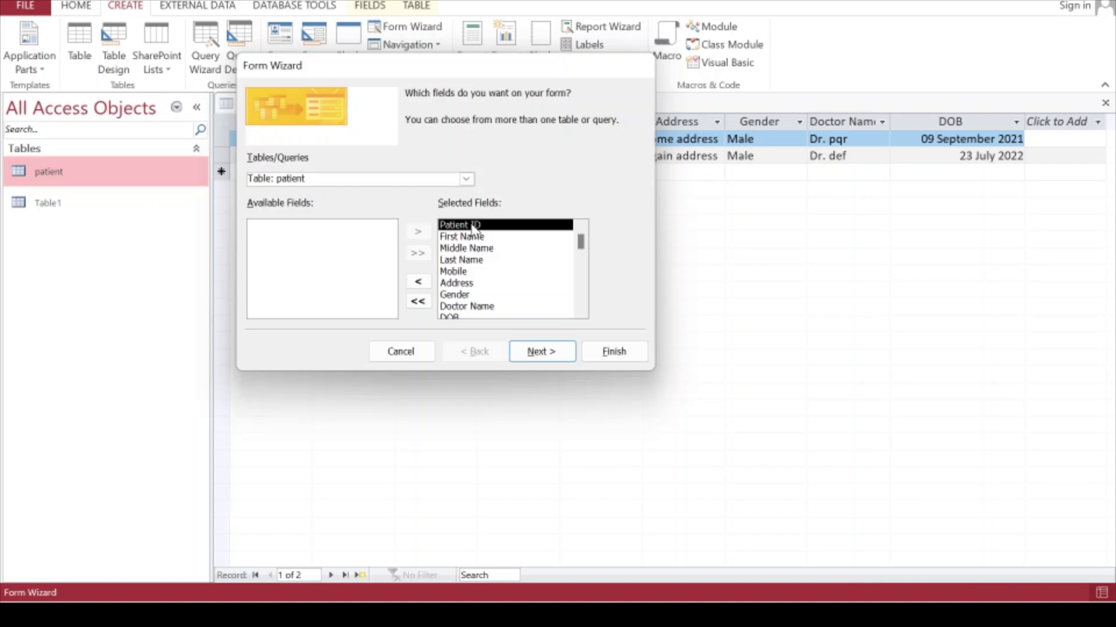
{"action": "left_click", "coordinate": [418, 281]}
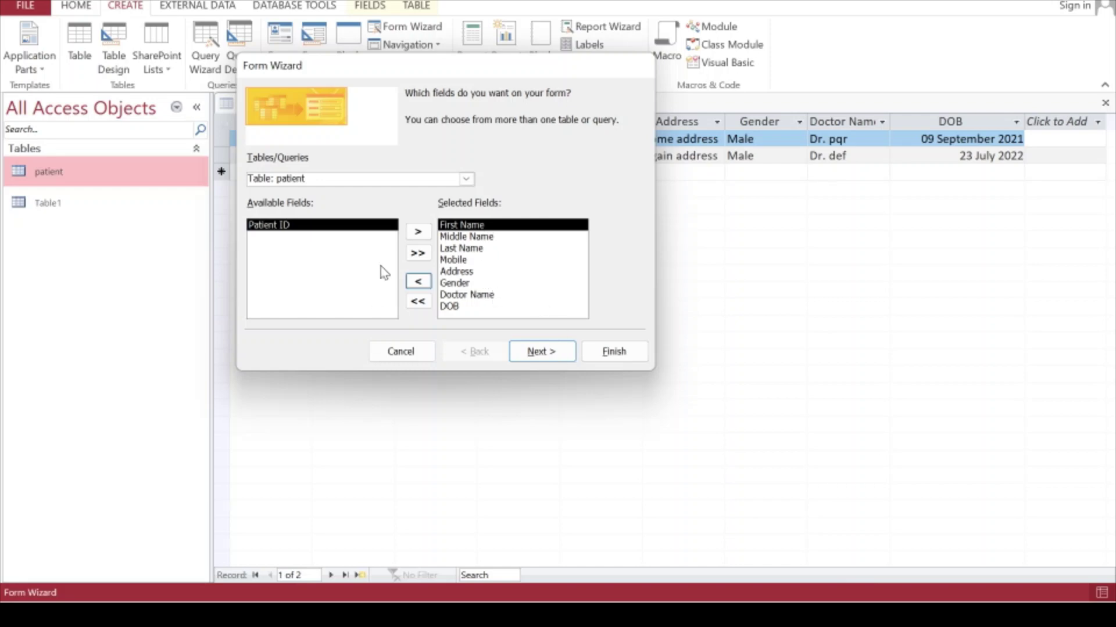
Preview Tabular, Datasheet and Justified layouts, then pick Columnar and advance to the title page
{"action": "left_click", "coordinate": [539, 356]}
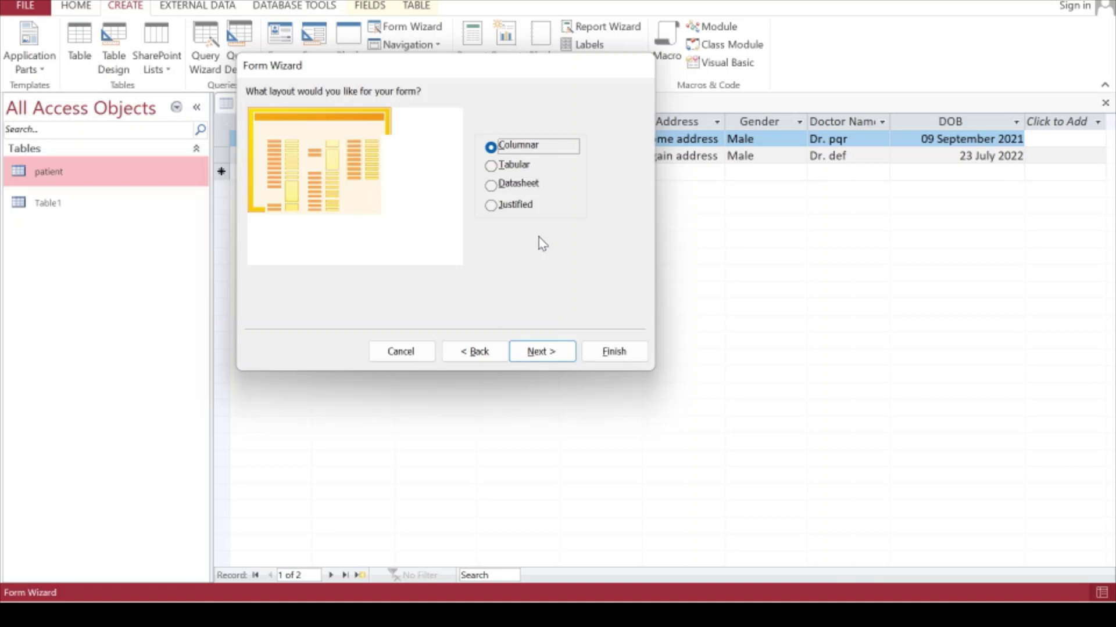
{"action": "left_click", "coordinate": [511, 166]}
{"action": "left_click", "coordinate": [511, 184]}
{"action": "left_click", "coordinate": [512, 206]}
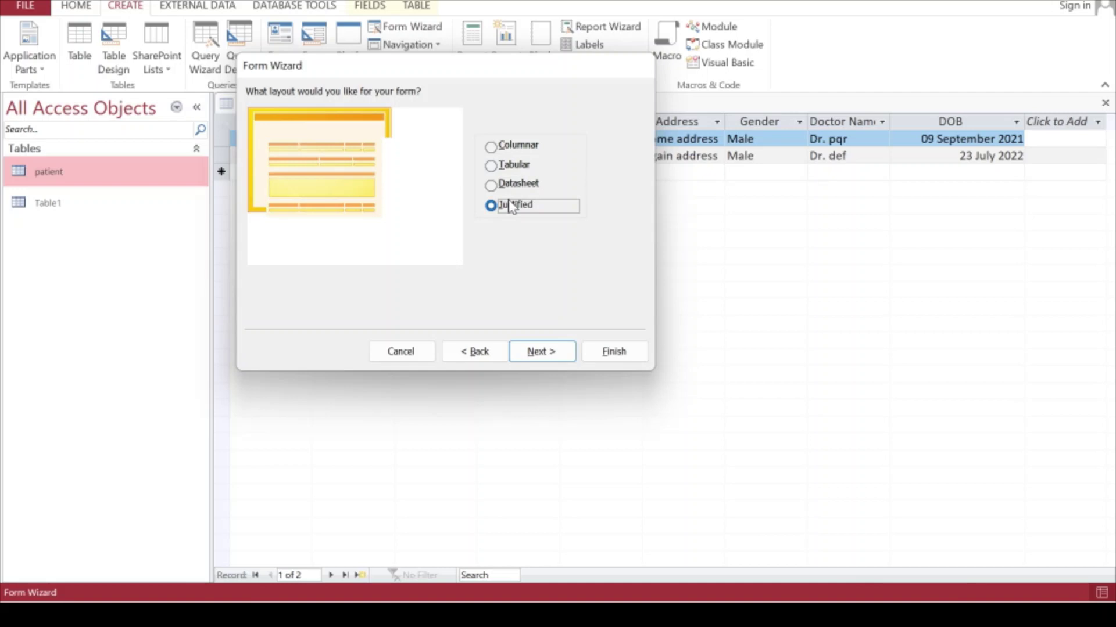
{"action": "left_click", "coordinate": [507, 152]}
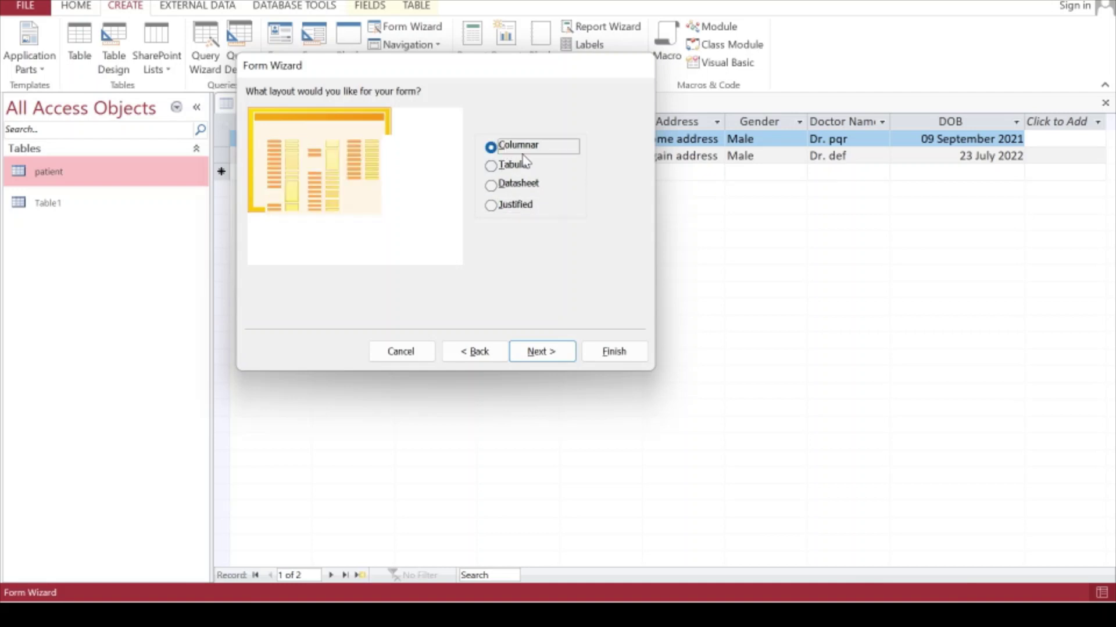
{"action": "left_click", "coordinate": [551, 355]}
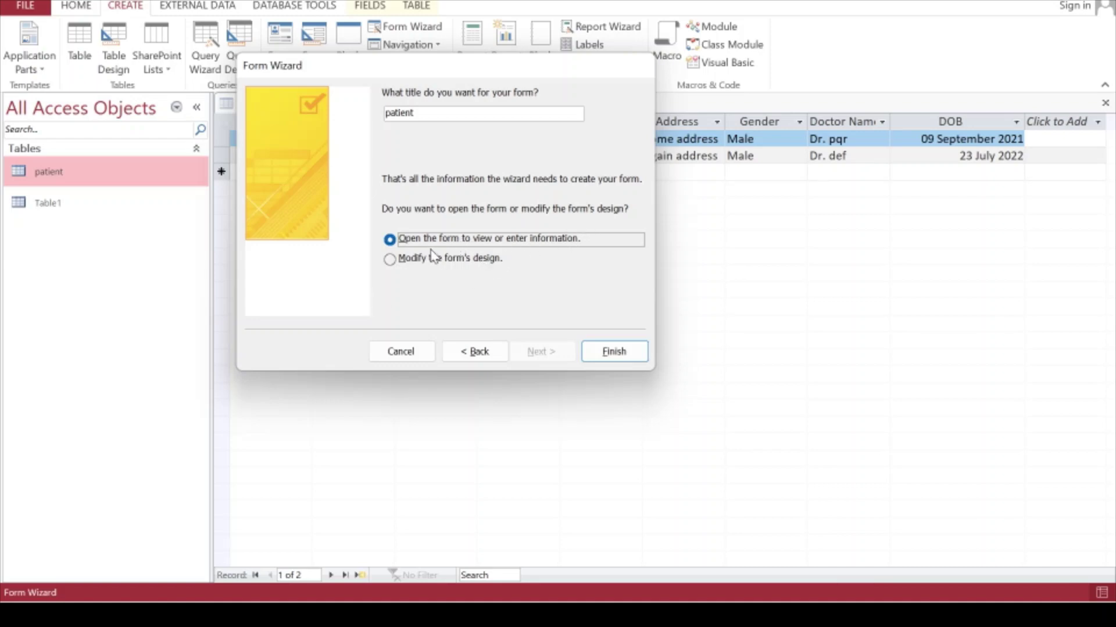
Finish the wizard to open the patient form, then step past record 2 to a blank record
{"action": "left_click", "coordinate": [608, 355]}
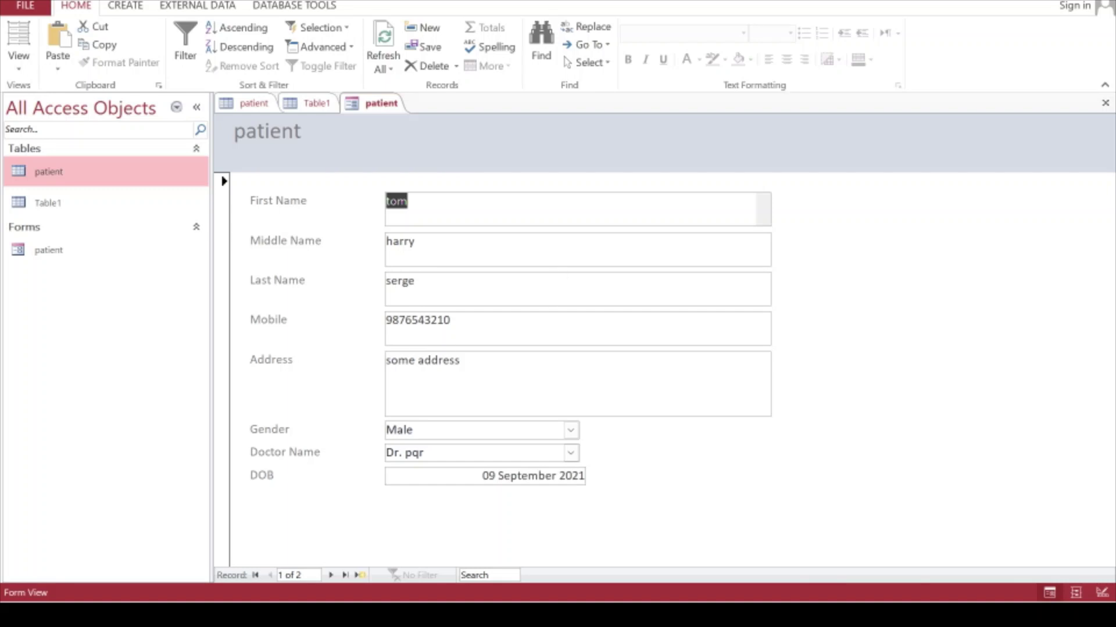
{"action": "left_click", "coordinate": [330, 576]}
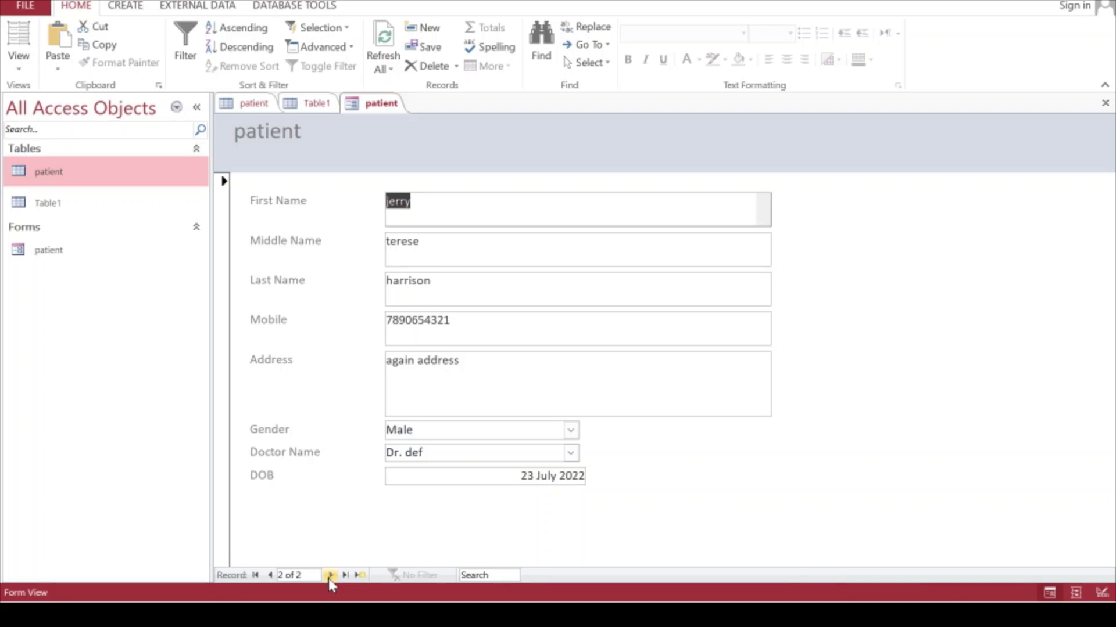
{"action": "left_click", "coordinate": [329, 575]}
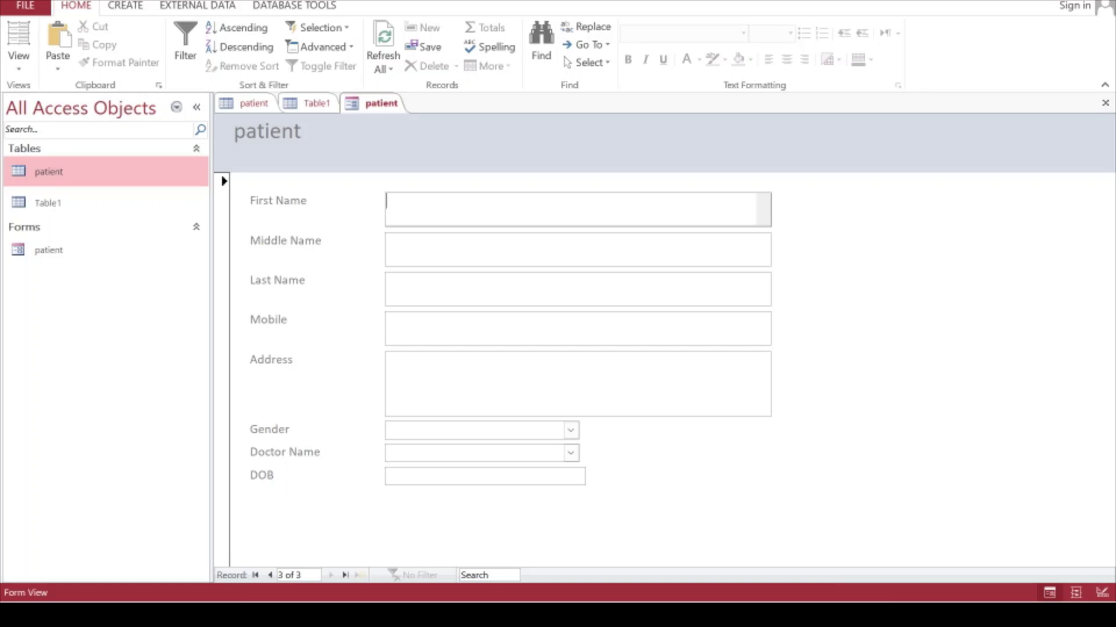
Enter the patient's first, middle and last names, mobile number and address
{"action": "type", "text": "john"}
{"action": "left_click", "coordinate": [387, 241]}
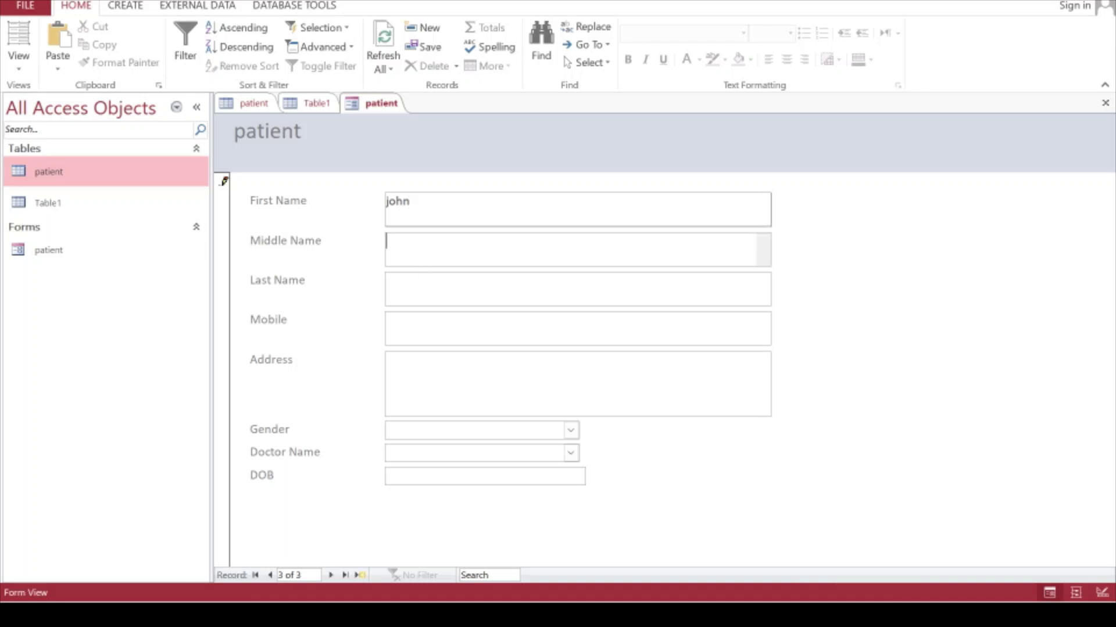
{"action": "type", "text": "harry"}
{"action": "key", "text": "Tab"}
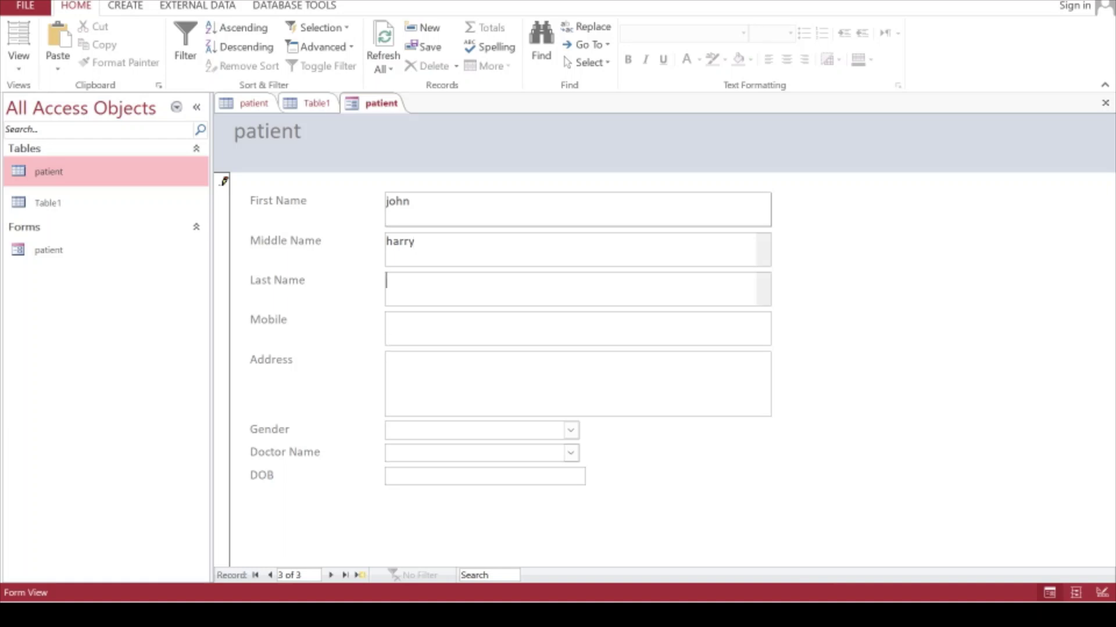
{"action": "type", "text": "cena"}
{"action": "key", "text": "Tab"}
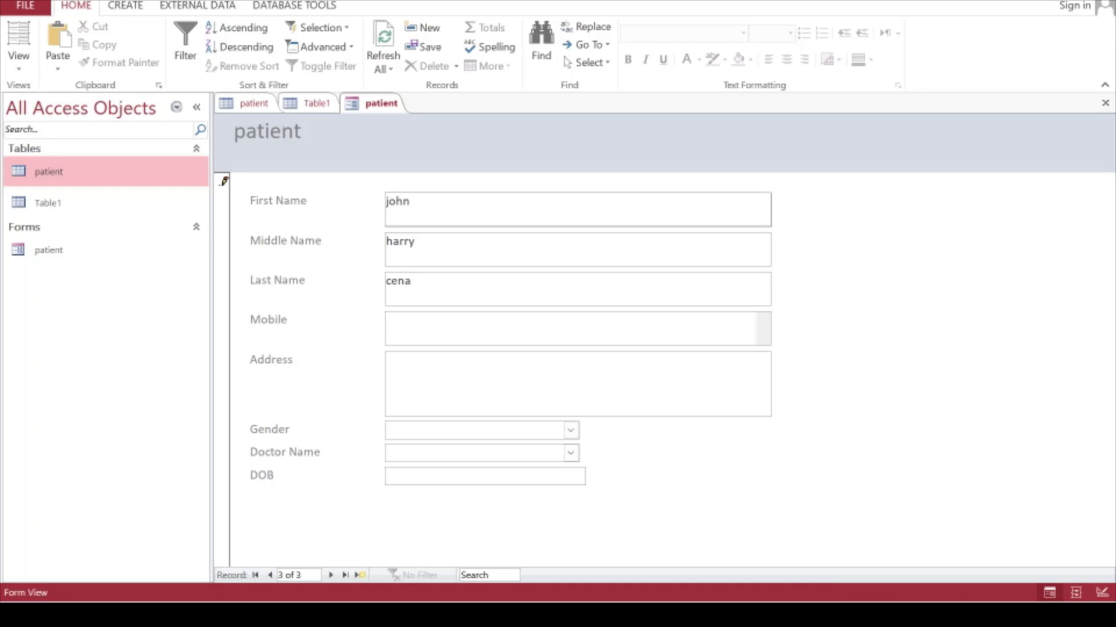
{"action": "key", "text": "Tab"}
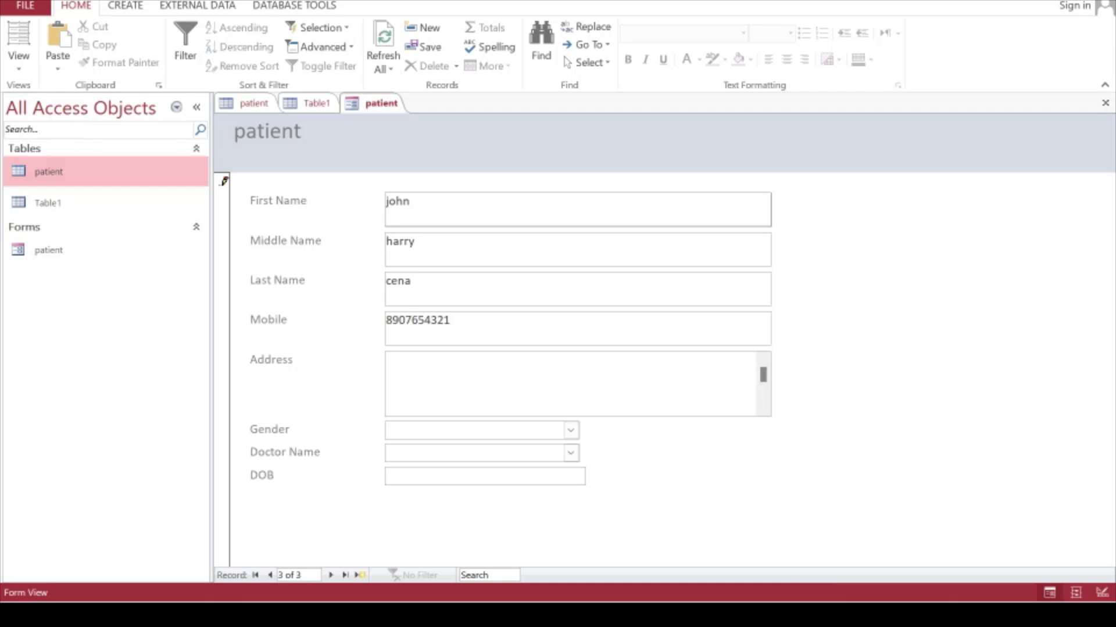
{"action": "type", "text": "random address"}
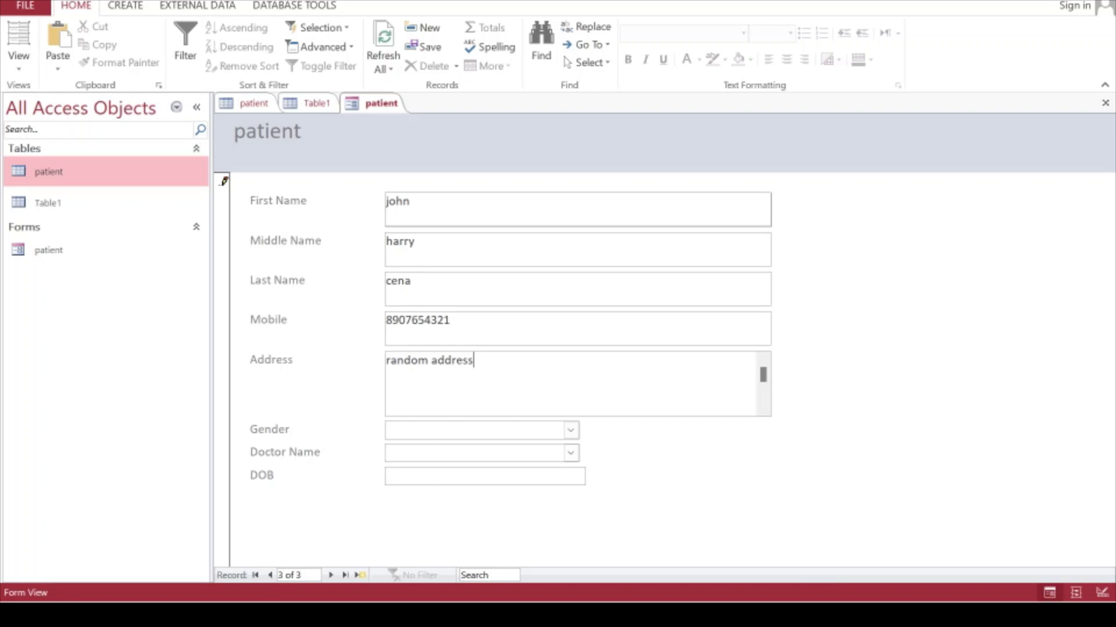
Set gender to Male and assign doctor Dr. abc
{"action": "left_click", "coordinate": [570, 431]}
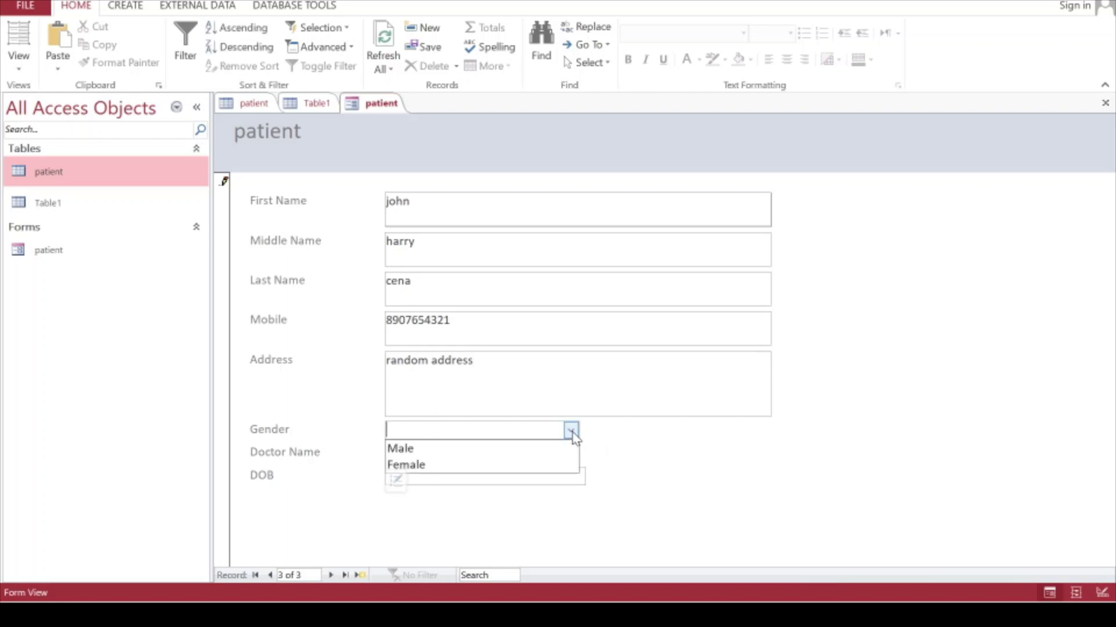
{"action": "left_click", "coordinate": [523, 448]}
{"action": "left_click", "coordinate": [570, 453]}
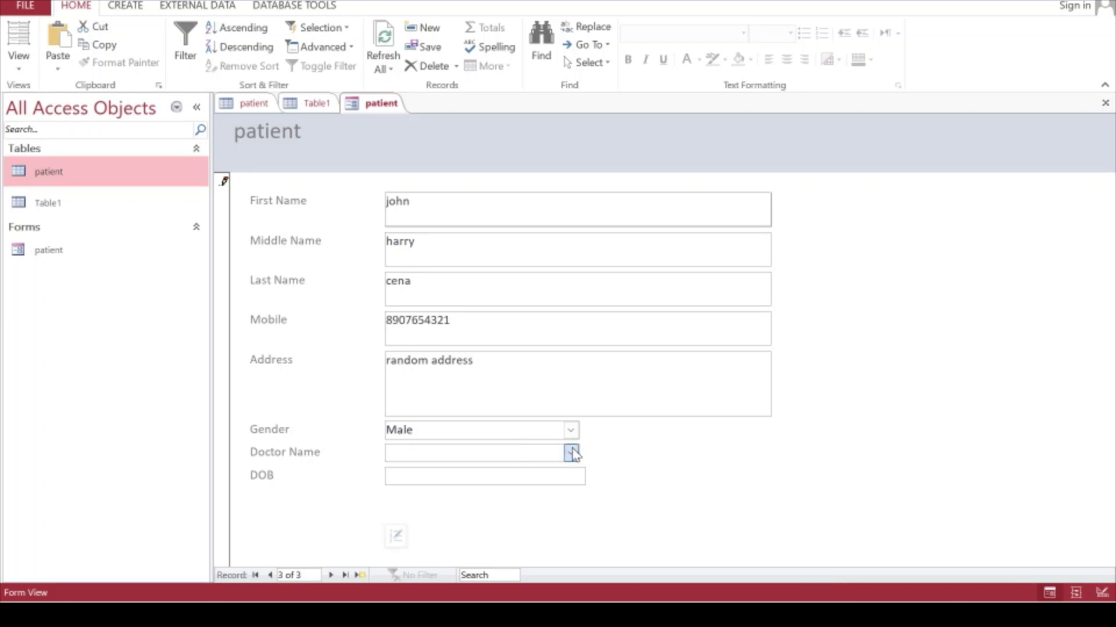
{"action": "left_click", "coordinate": [531, 471]}
Set the date of birth to 09-09-2020 using the calendar picker
{"action": "left_click", "coordinate": [532, 474]}
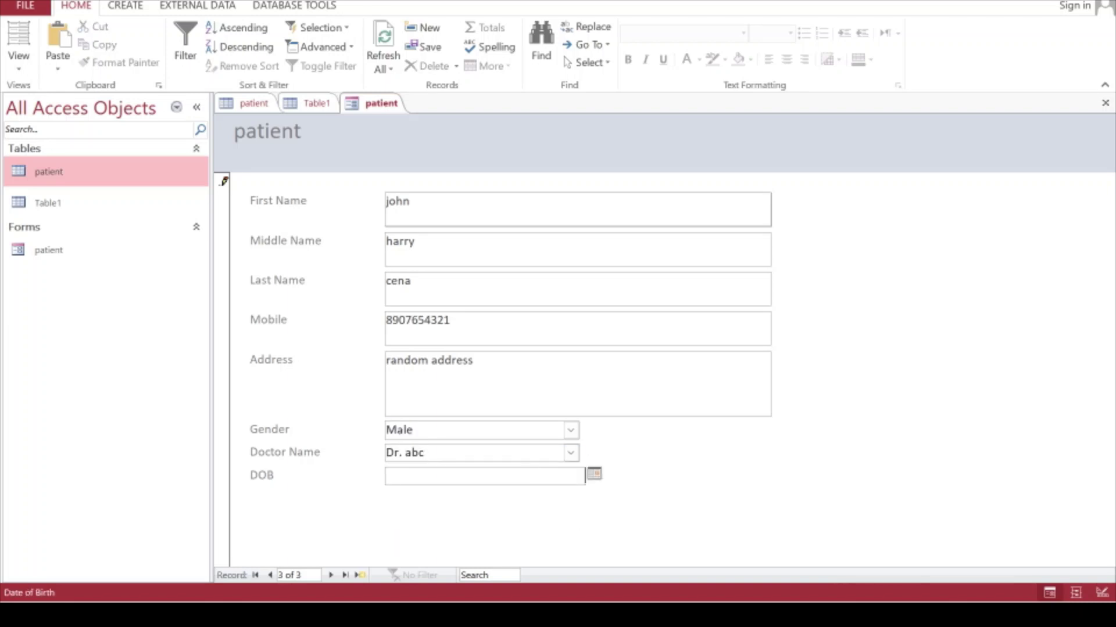
{"action": "left_click", "coordinate": [595, 475]}
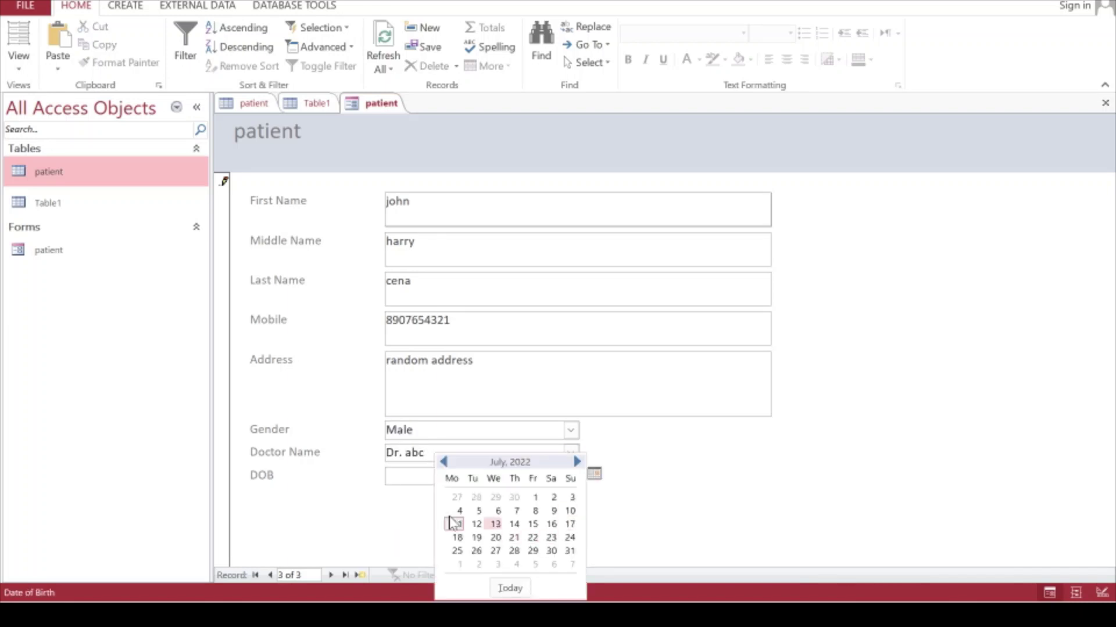
{"action": "left_click", "coordinate": [443, 462]}
{"action": "left_click", "coordinate": [443, 462]}
{"action": "left_click", "coordinate": [443, 462]}
{"action": "left_click", "coordinate": [443, 462]}
{"action": "double_click", "coordinate": [442, 463]}
{"action": "double_click", "coordinate": [442, 462]}
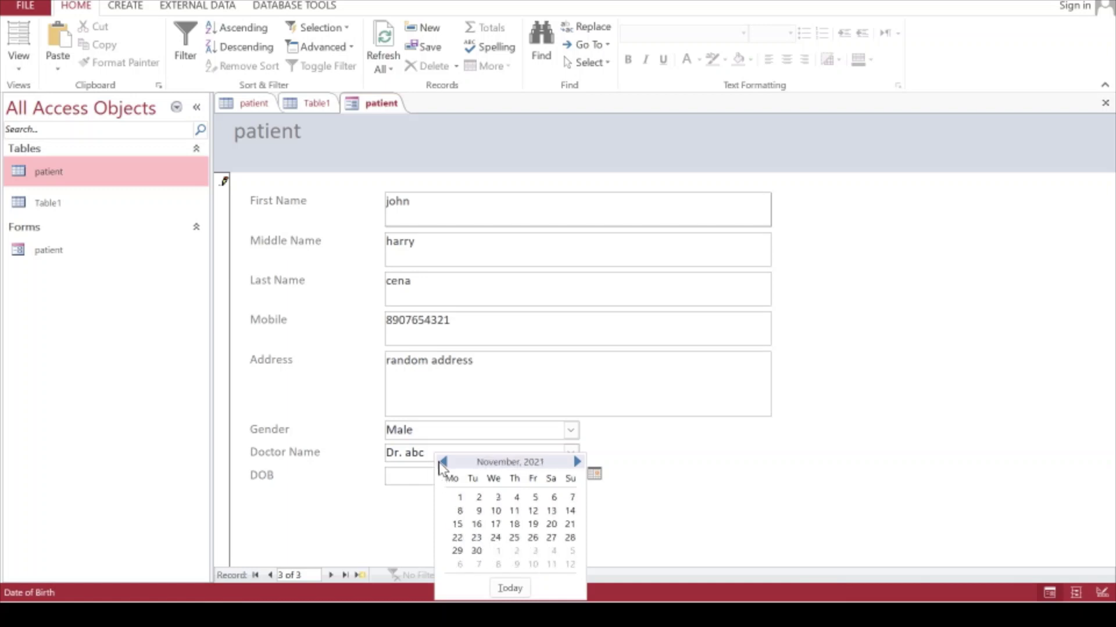
{"action": "double_click", "coordinate": [442, 463]}
{"action": "double_click", "coordinate": [442, 463]}
{"action": "double_click", "coordinate": [441, 462]}
{"action": "left_click", "coordinate": [442, 462]}
{"action": "left_click", "coordinate": [442, 463]}
{"action": "left_click", "coordinate": [442, 463]}
{"action": "left_click", "coordinate": [441, 462]}
{"action": "left_click", "coordinate": [442, 463]}
{"action": "left_click", "coordinate": [442, 463]}
{"action": "left_click", "coordinate": [442, 462]}
{"action": "left_click", "coordinate": [442, 463]}
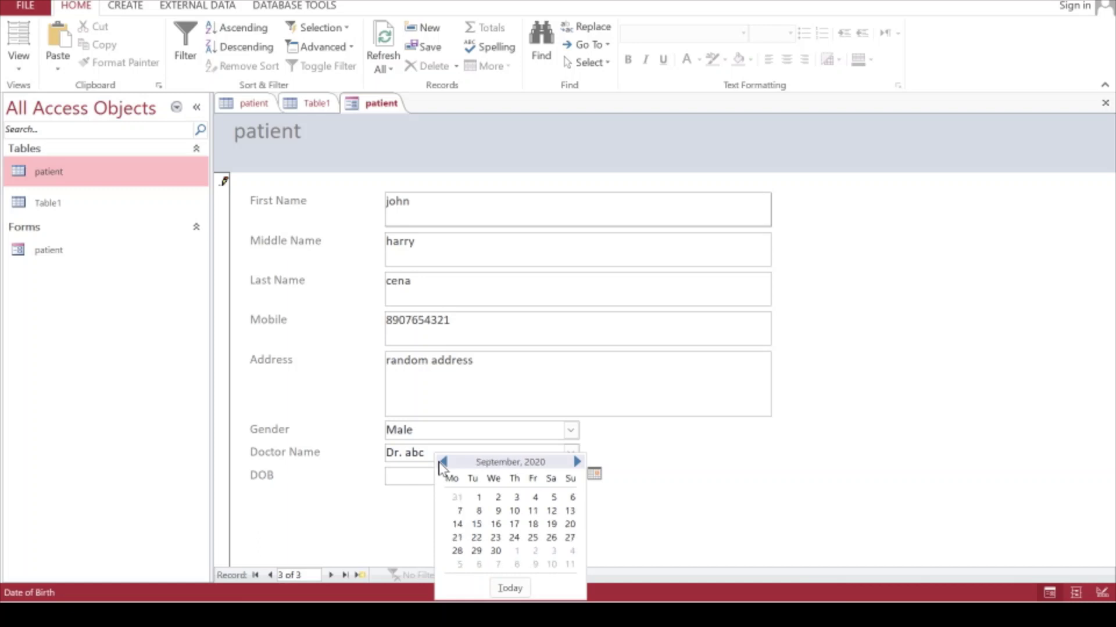
{"action": "left_click", "coordinate": [499, 511]}
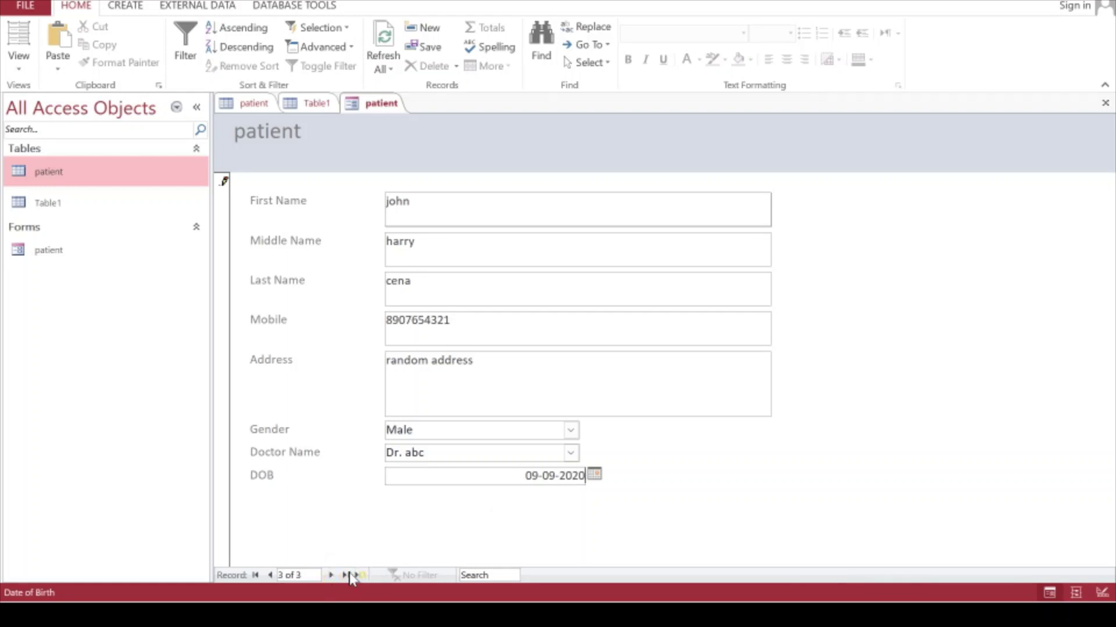
Save the new record and open the patient table
{"action": "left_click", "coordinate": [331, 575]}
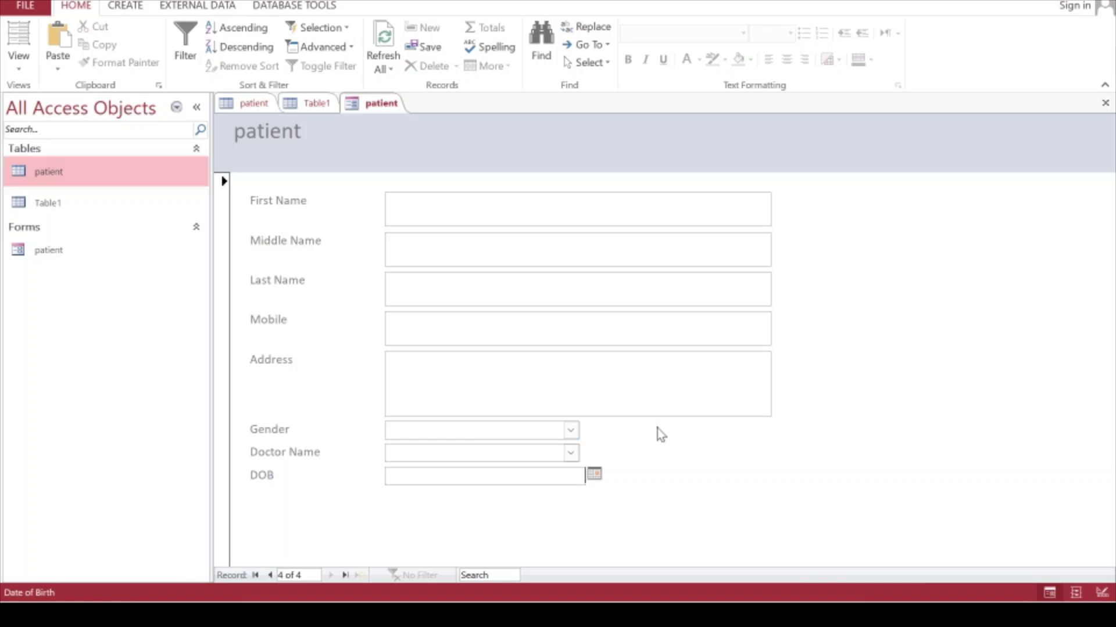
{"action": "right_click", "coordinate": [87, 173]}
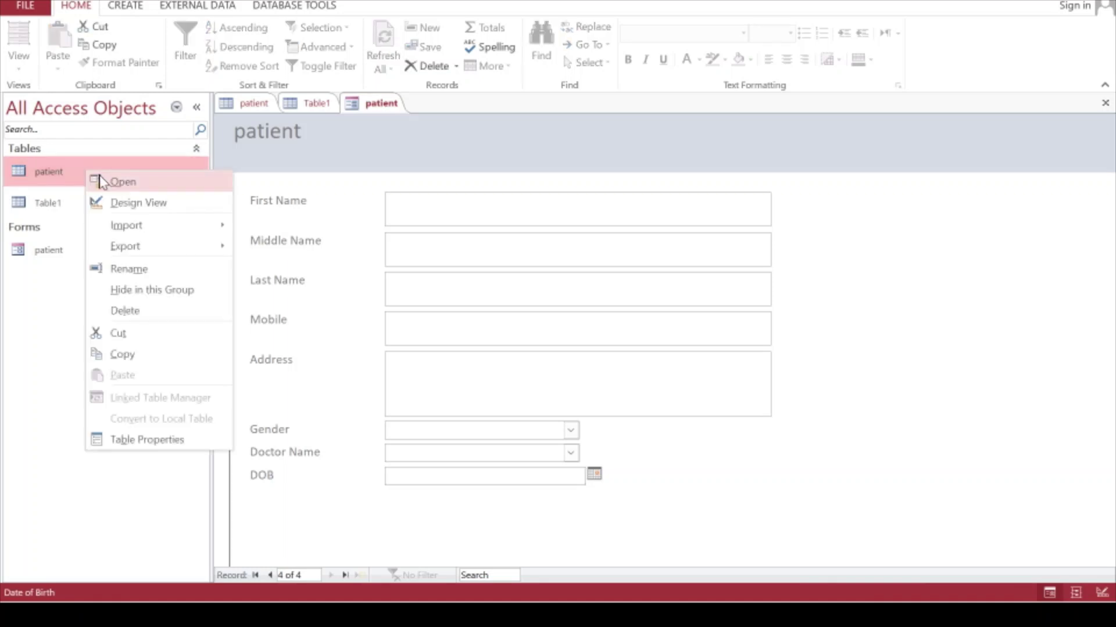
{"action": "left_click", "coordinate": [101, 182]}
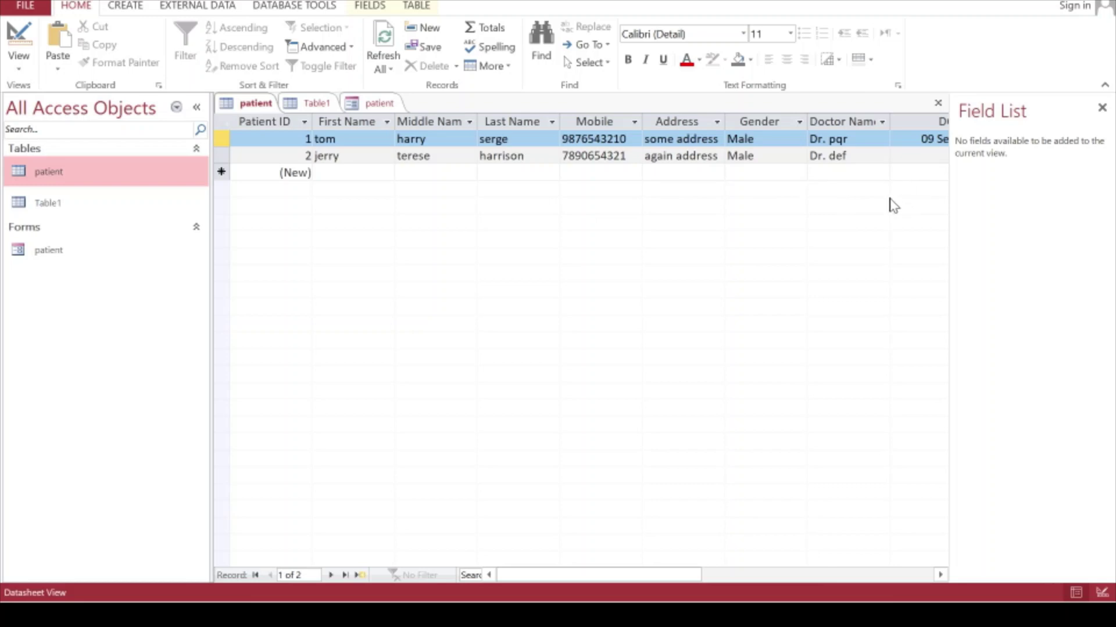
Close the patient table saving its layout, then reopen it to check the records
{"action": "right_click", "coordinate": [244, 103]}
{"action": "left_click", "coordinate": [256, 134]}
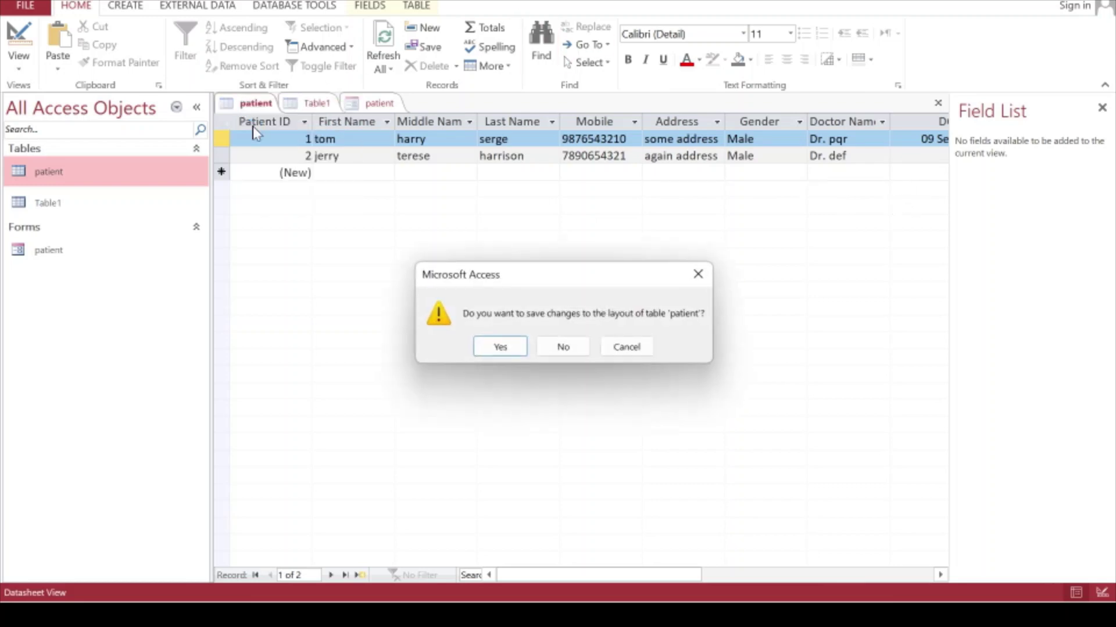
{"action": "left_click", "coordinate": [501, 347]}
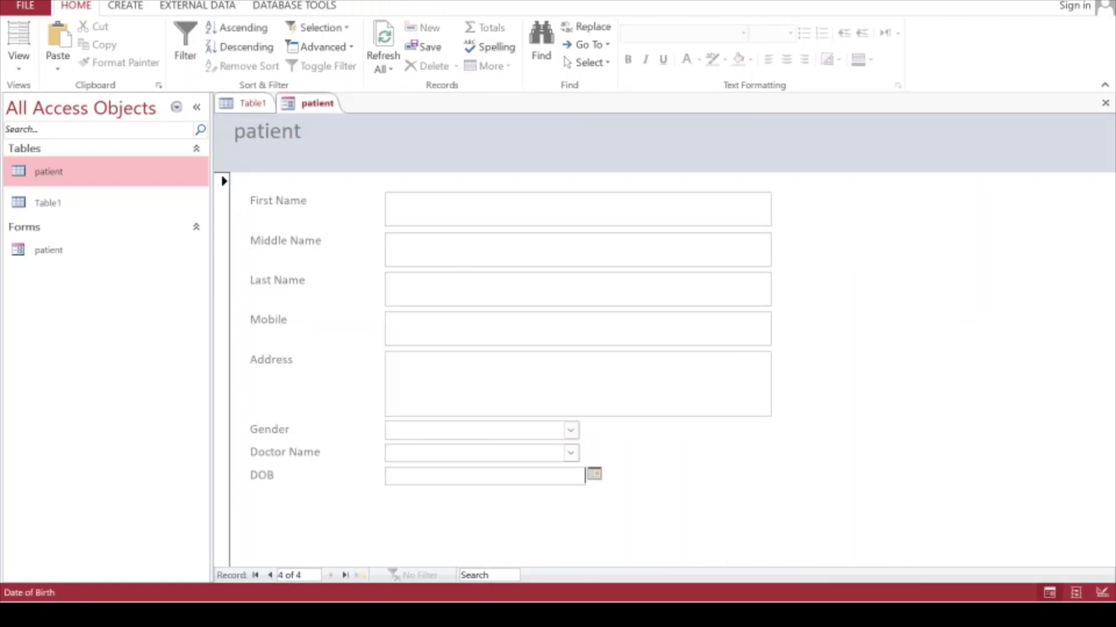
{"action": "right_click", "coordinate": [64, 179]}
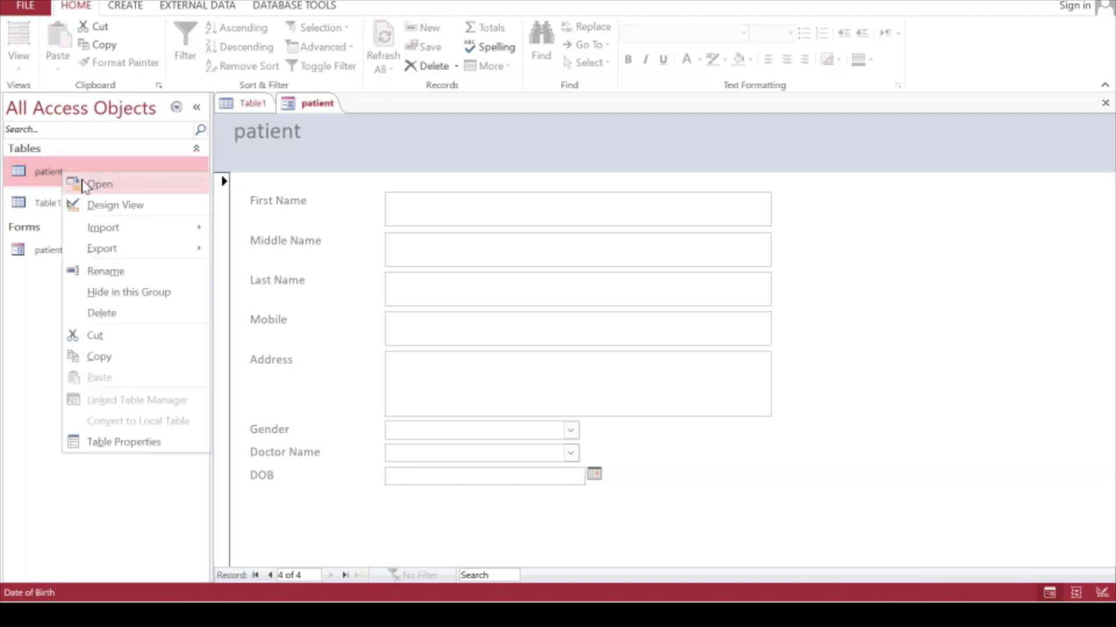
{"action": "left_click", "coordinate": [84, 185]}
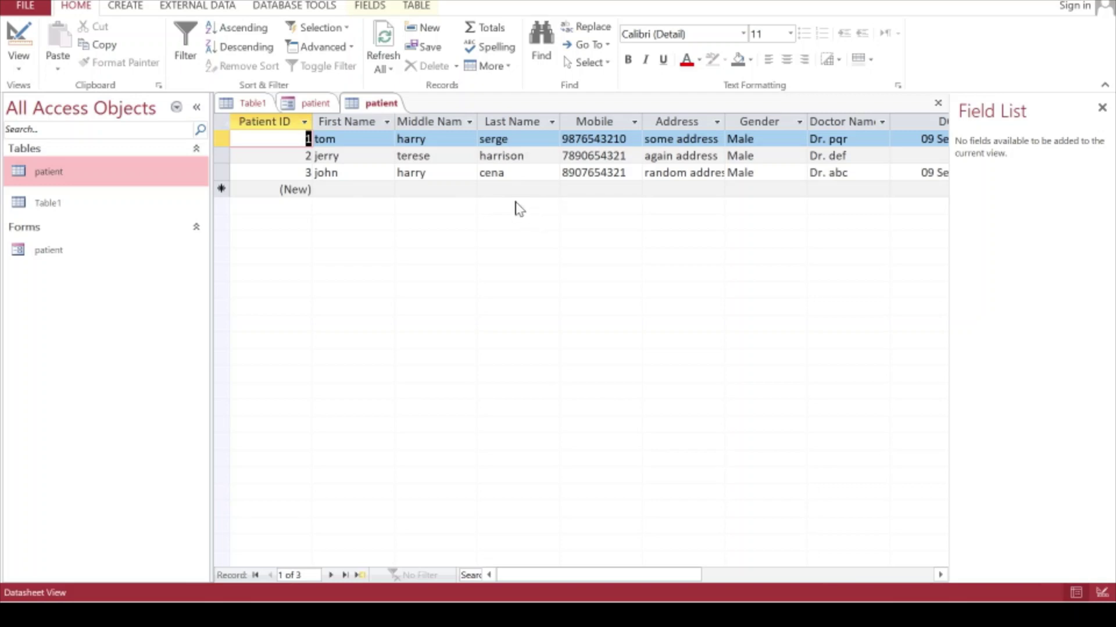
Back on the form, search the records by first name to find the third patient
{"action": "left_click", "coordinate": [300, 104]}
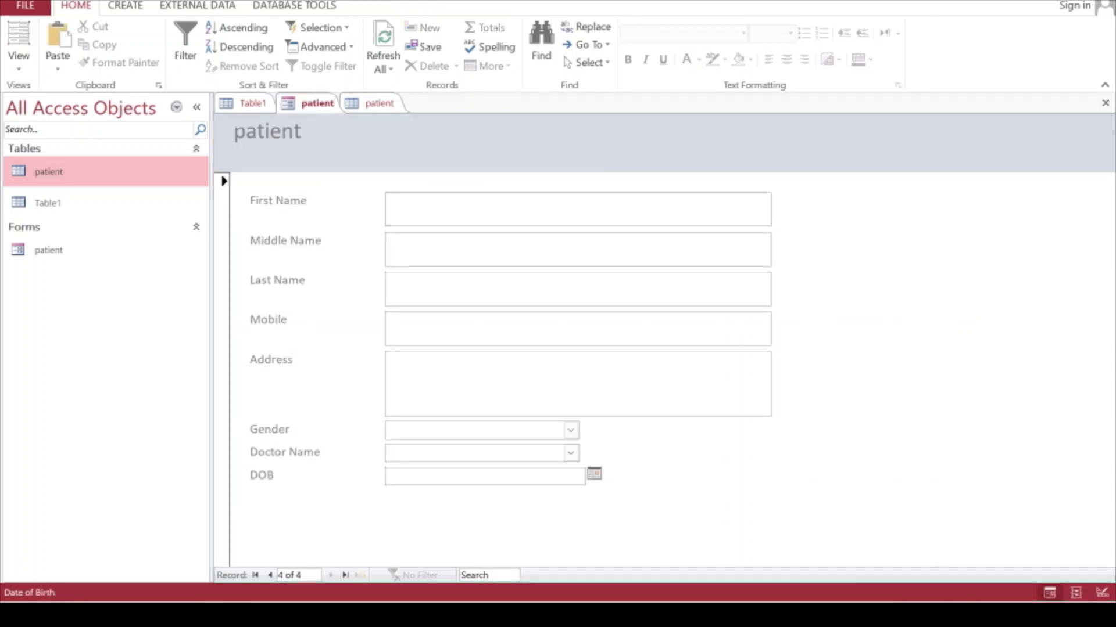
{"action": "left_click", "coordinate": [485, 575]}
{"action": "type", "text": "tom"}
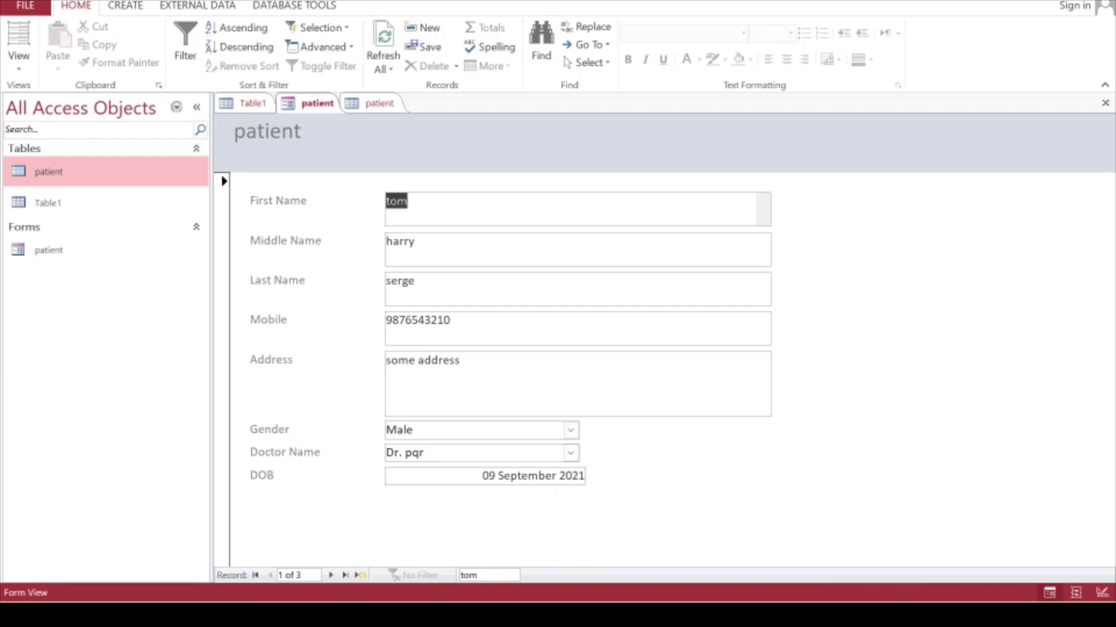
{"action": "left_click", "coordinate": [505, 575]}
{"action": "key", "text": "BackSpace"}
{"action": "key", "text": "BackSpace"}
{"action": "key", "text": "BackSpace"}
{"action": "type", "text": "john"}
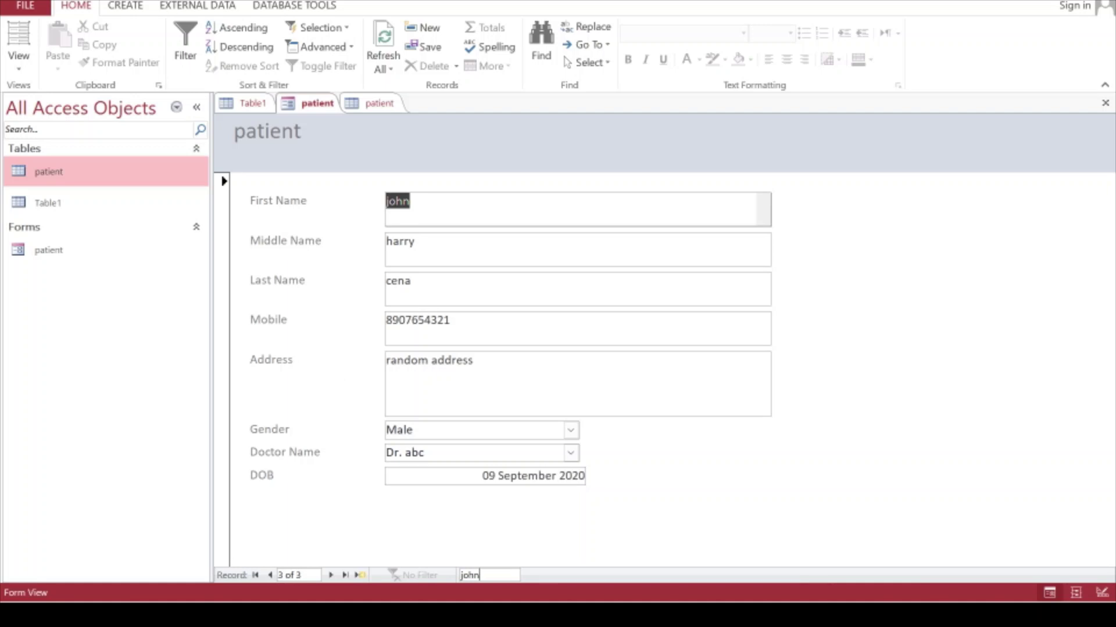
Retype the patient's last name, move records to save it, and view the patient table
{"action": "left_click", "coordinate": [403, 281]}
{"action": "type", "text": "j"}
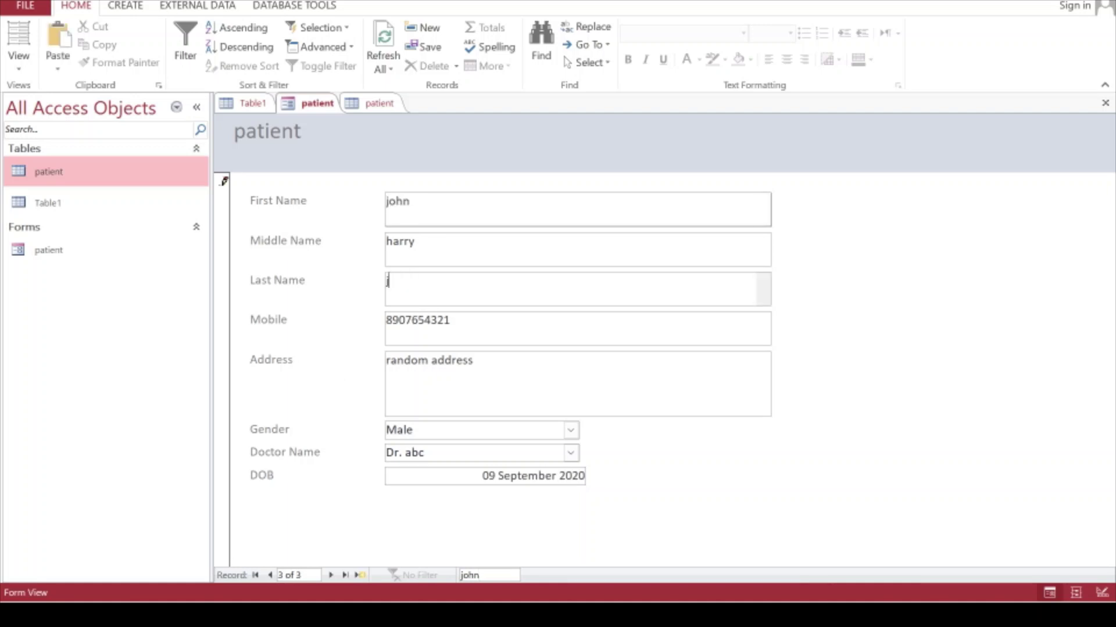
{"action": "type", "text": "ustin"}
{"action": "left_click", "coordinate": [329, 573]}
{"action": "left_click", "coordinate": [271, 573]}
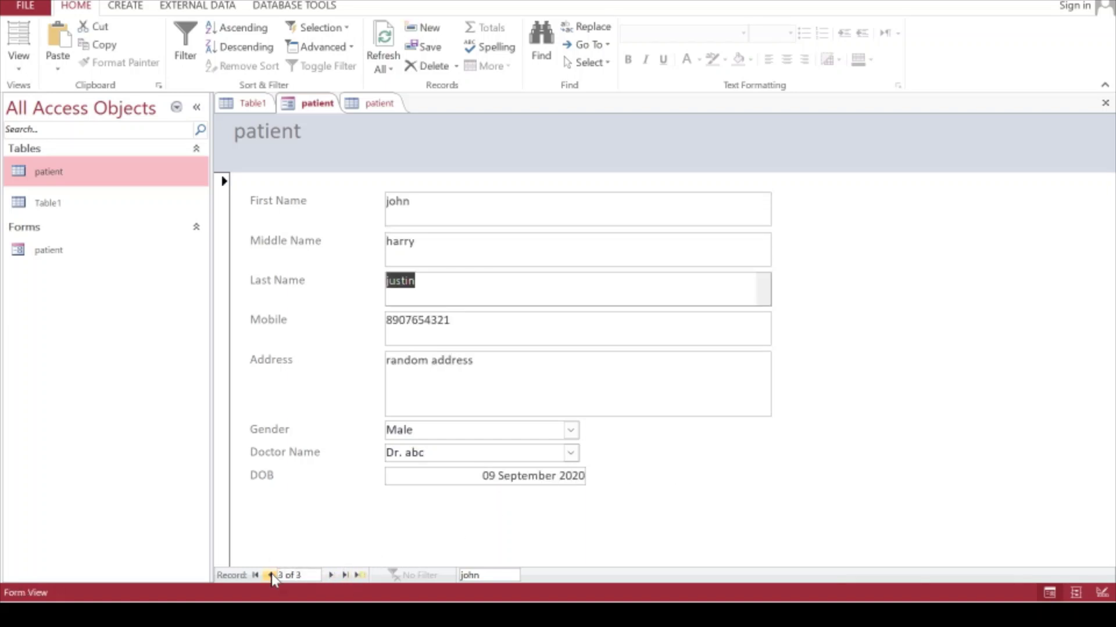
{"action": "left_click", "coordinate": [383, 104]}
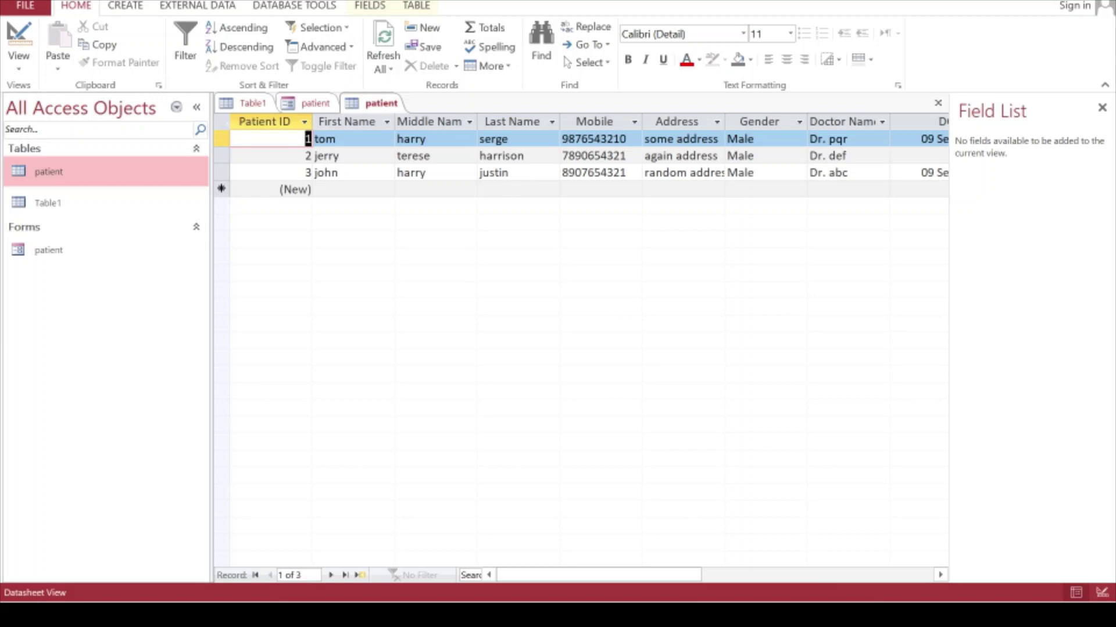
Return to the patient form tab showing record 3 of 3
{"action": "left_click", "coordinate": [317, 104]}
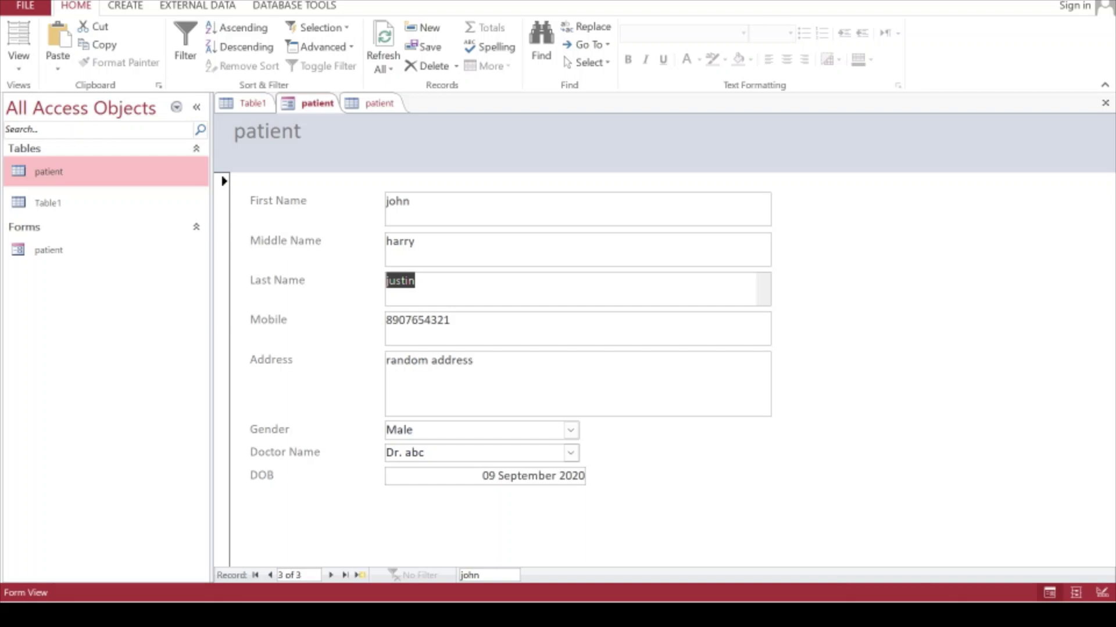
Bring up the window switcher with Alt+Tab to reach the PowerPoint slide show
{"action": "key", "text": "alt+Tab"}
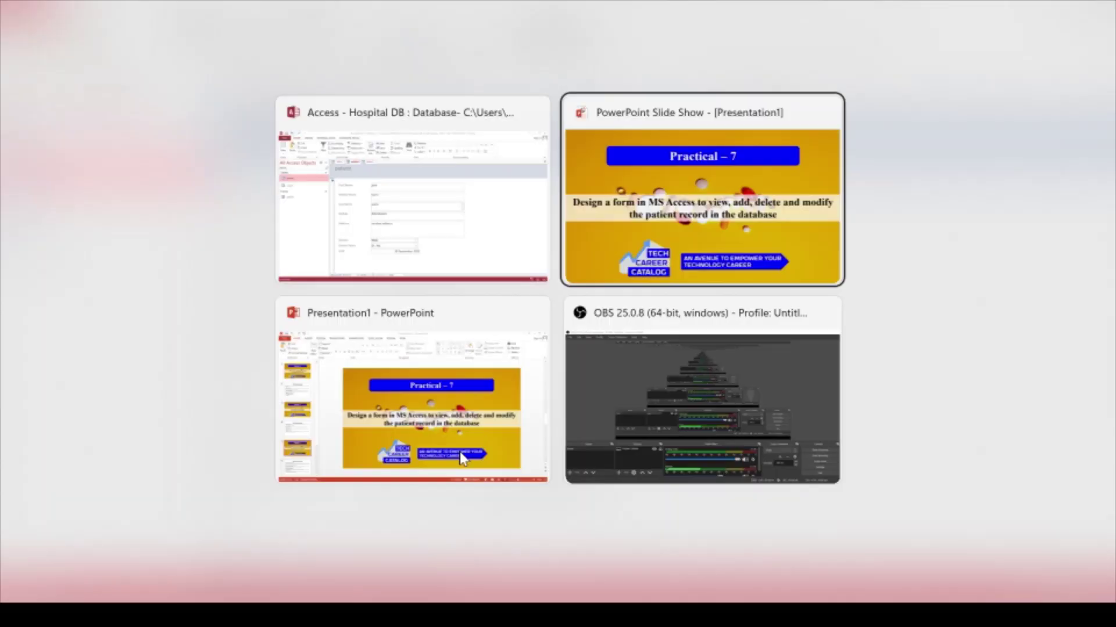